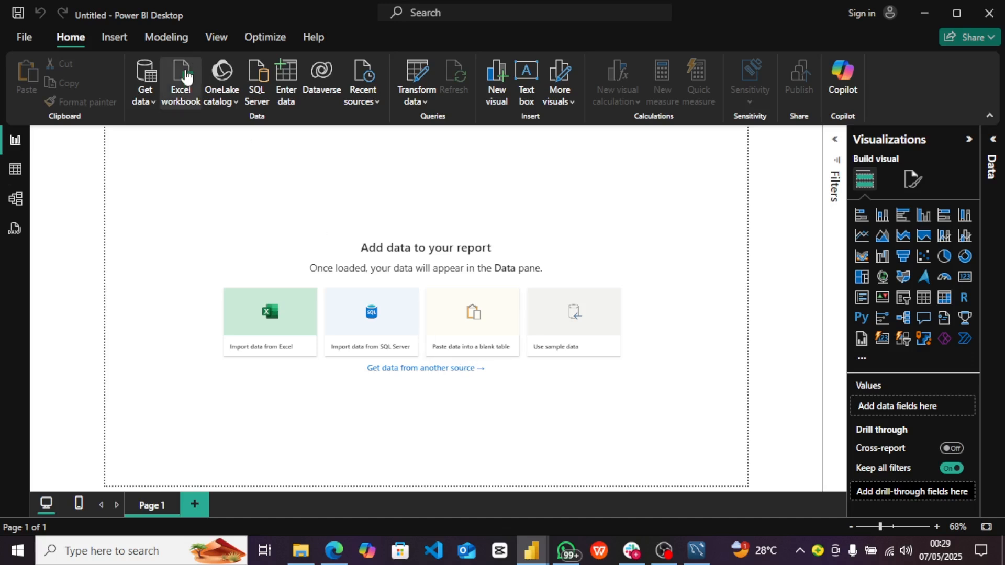
# Step: Import the Excel workbook sample-chocolate-sales-data-all from Downloads as the report's data source
pyautogui.click(186, 76)
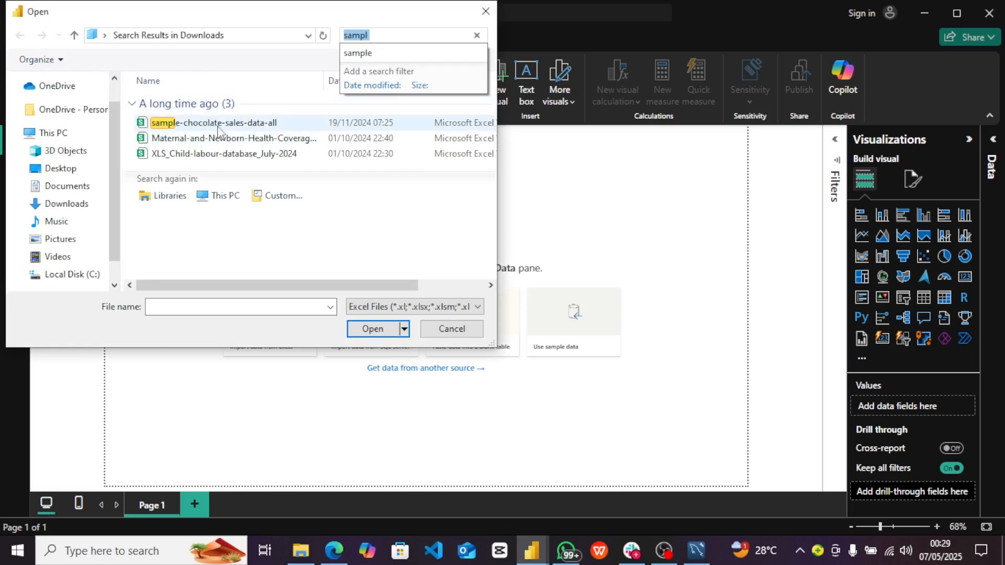
pyautogui.click(218, 128)
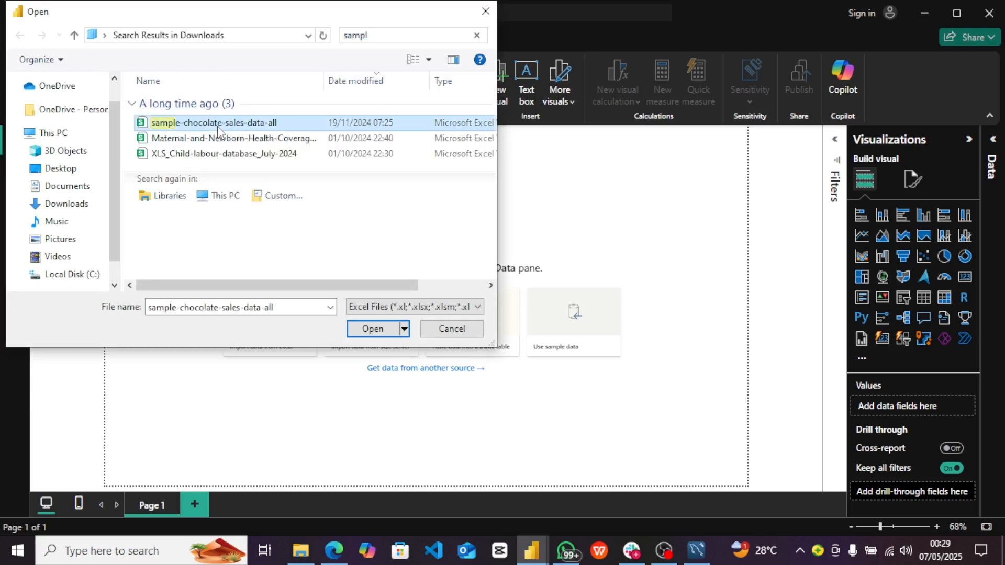
pyautogui.click(373, 328)
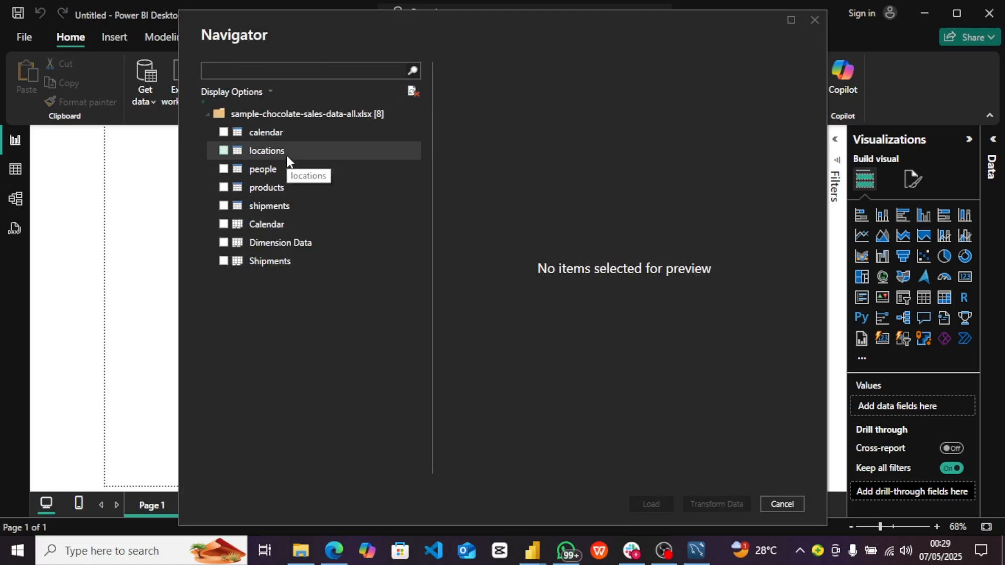
# Step: Select the locations, people, products and shipments tables from the workbook and open them in Power Query for transformation
pyautogui.click(224, 152)
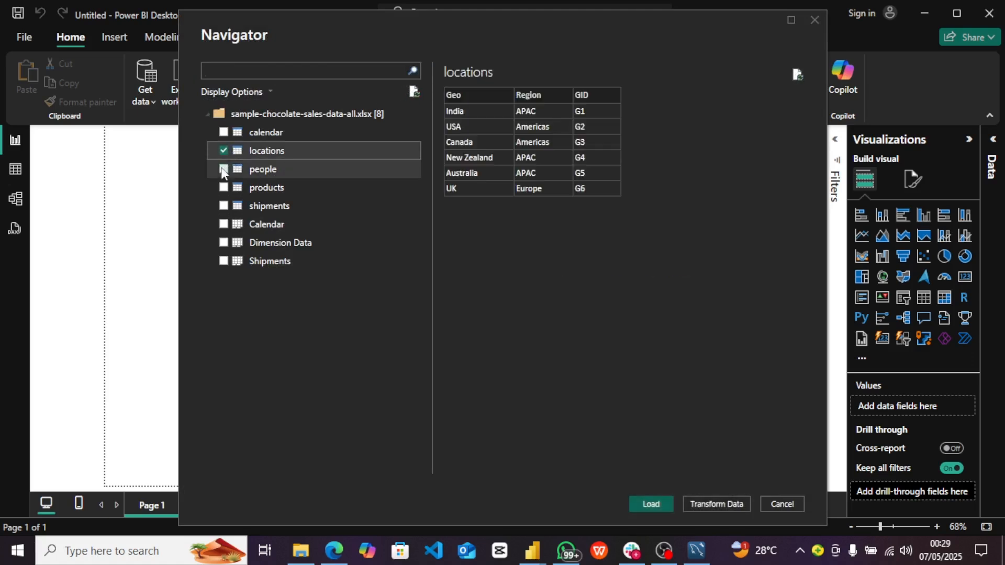
pyautogui.click(223, 169)
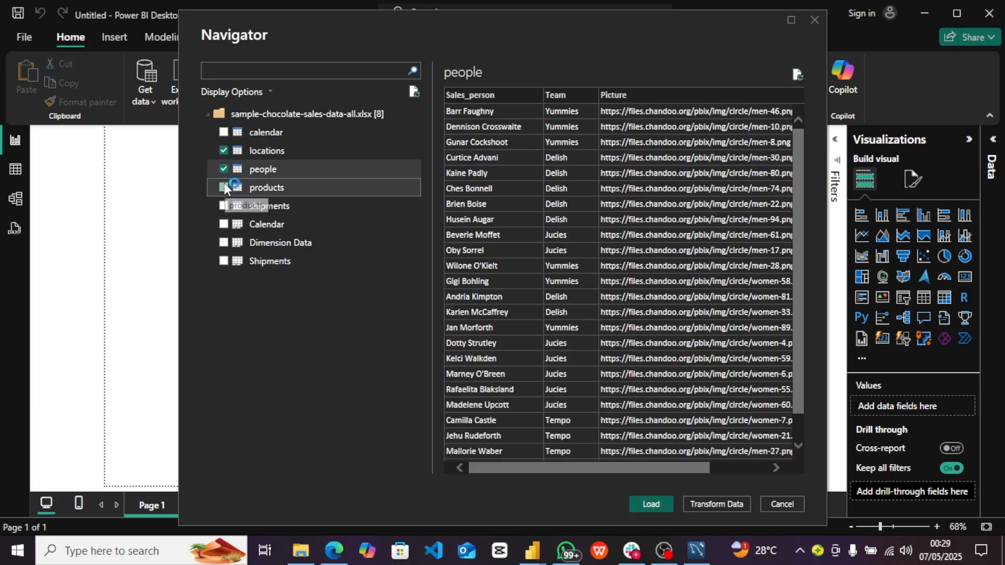
pyautogui.click(224, 189)
pyautogui.click(224, 206)
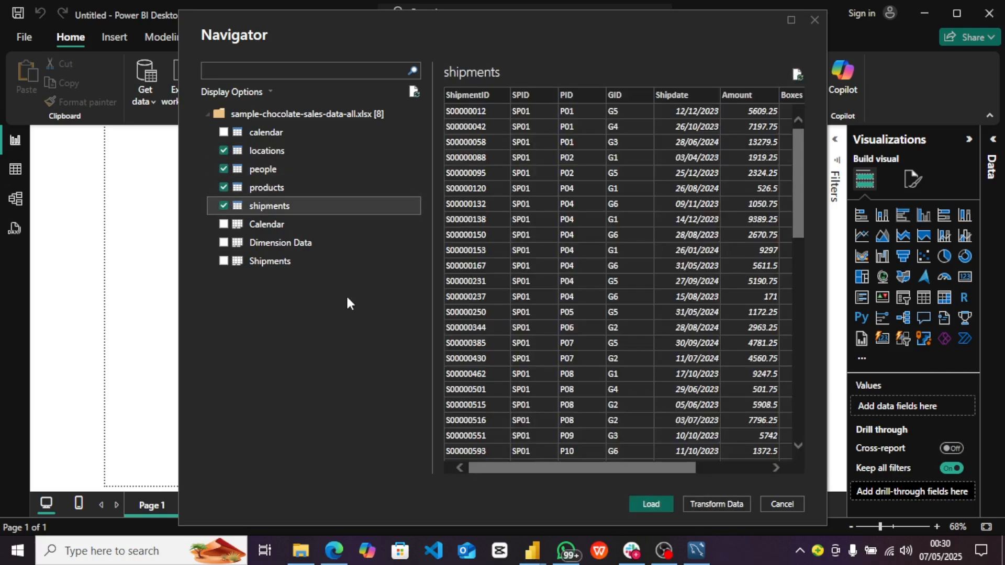
pyautogui.click(722, 505)
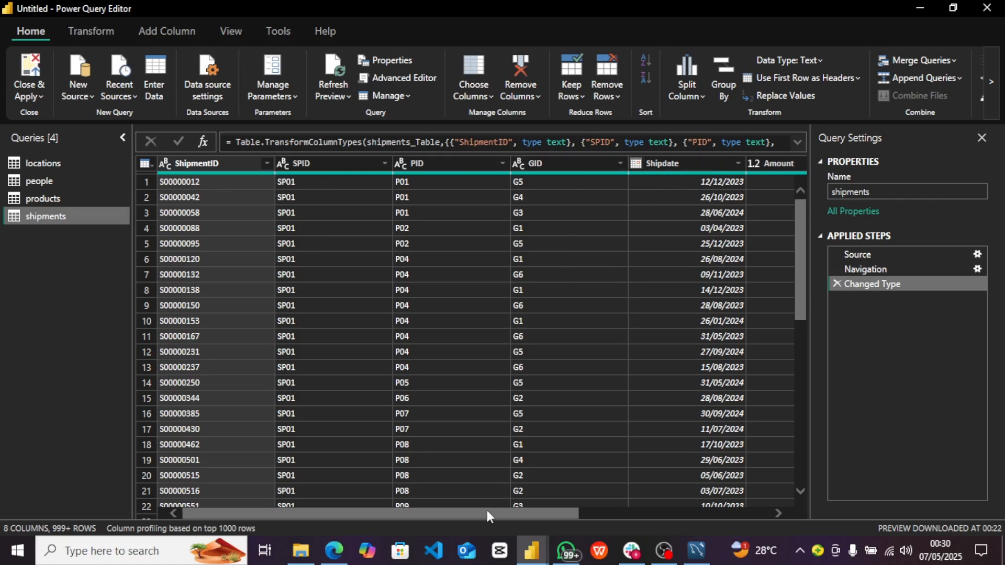
# Step: Change the Amount column of the shipments query to Fixed decimal number, replacing the current type conversion
pyautogui.moveTo(487, 510); pyautogui.dragTo(684, 525)
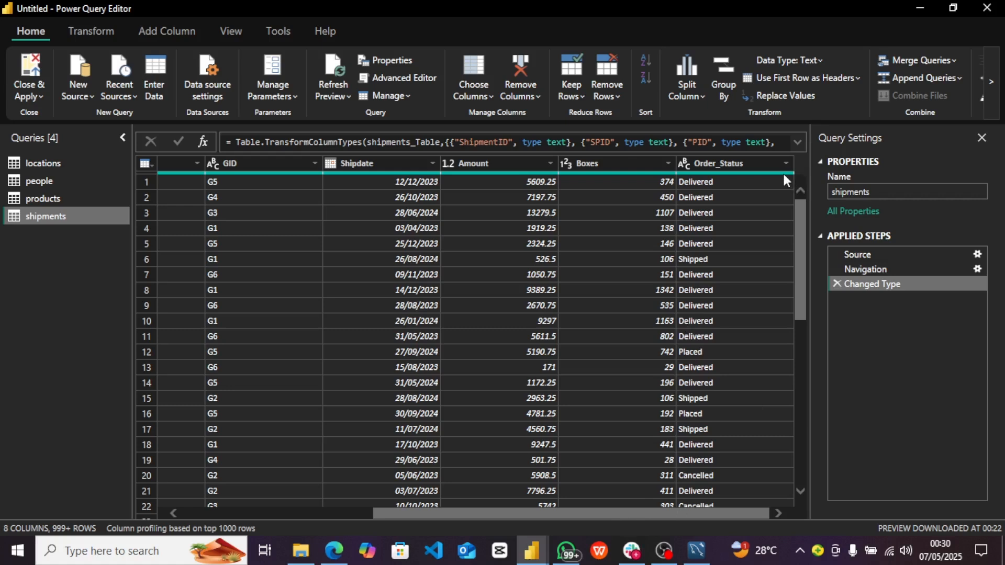
pyautogui.moveTo(783, 175)
pyautogui.moveTo(624, 173)
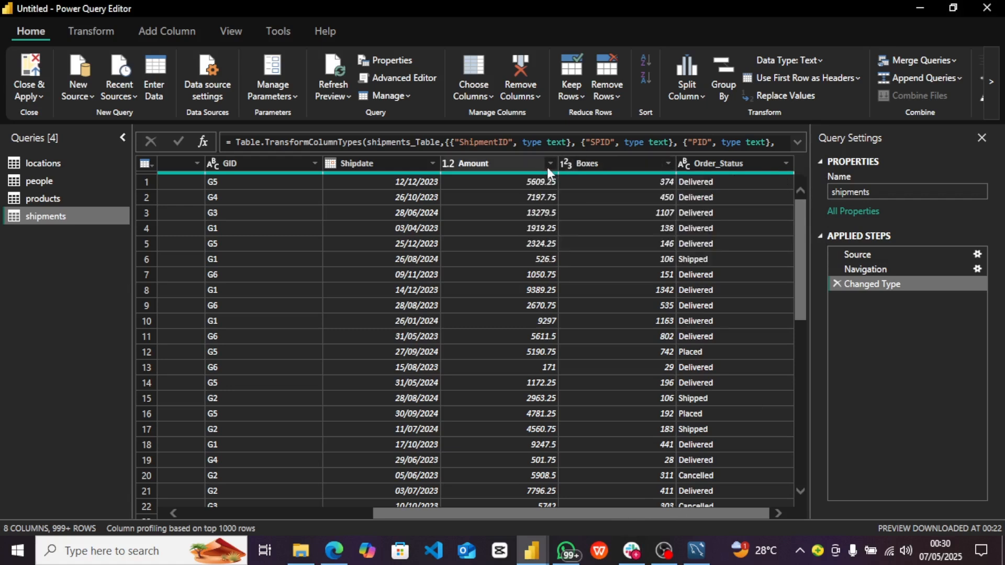
pyautogui.moveTo(532, 173)
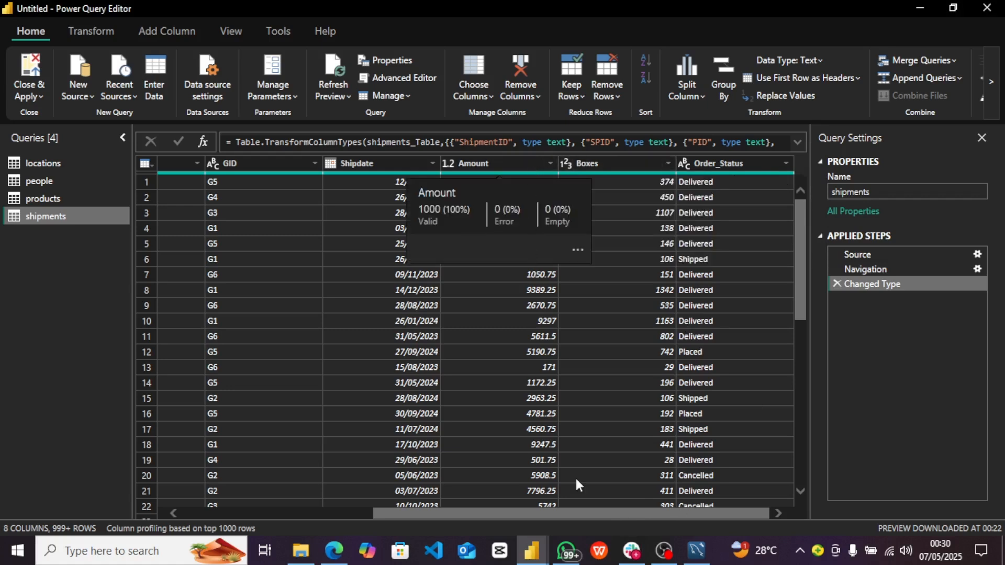
pyautogui.moveTo(570, 513); pyautogui.dragTo(262, 445)
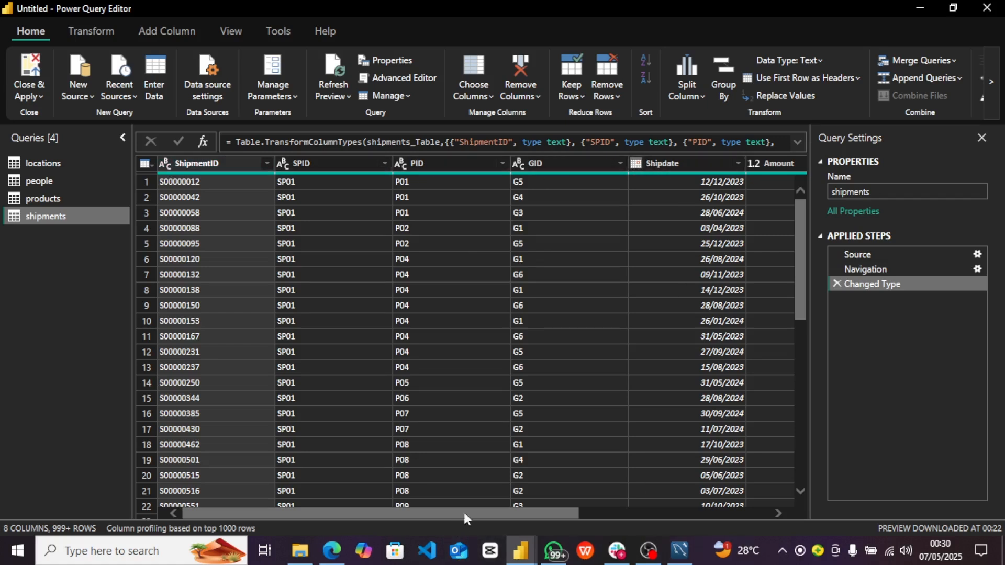
pyautogui.moveTo(464, 513); pyautogui.dragTo(574, 513)
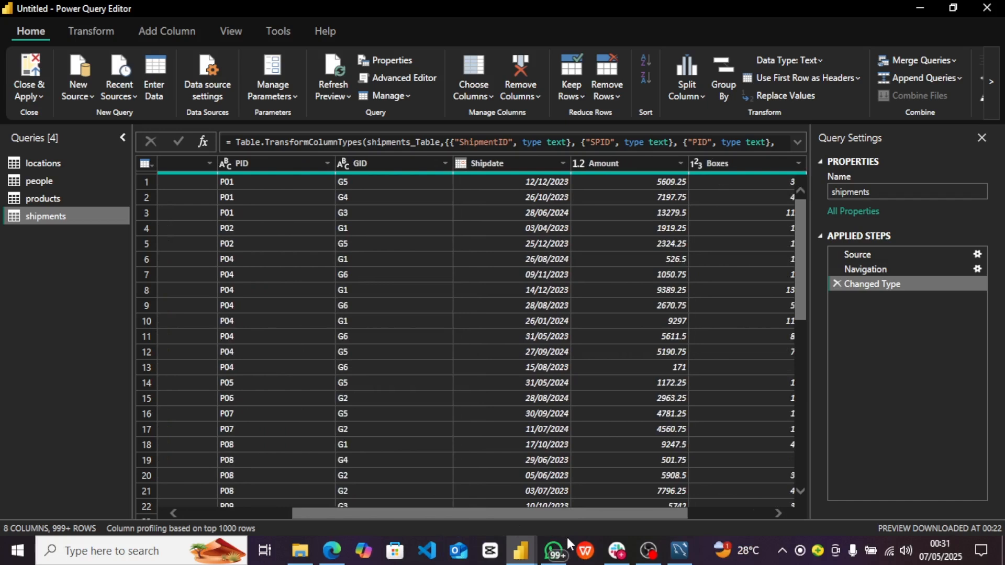
pyautogui.click(584, 161)
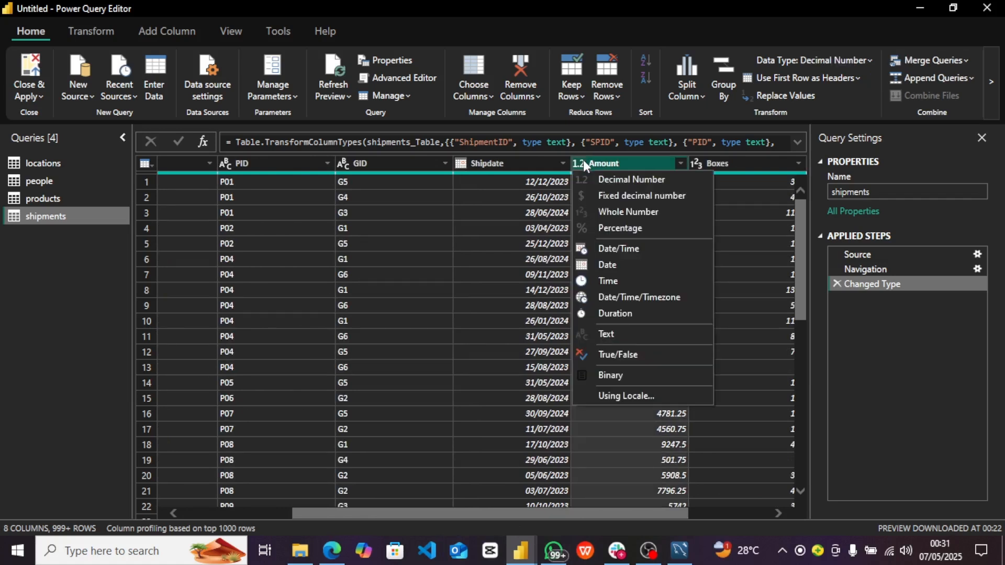
pyautogui.click(596, 195)
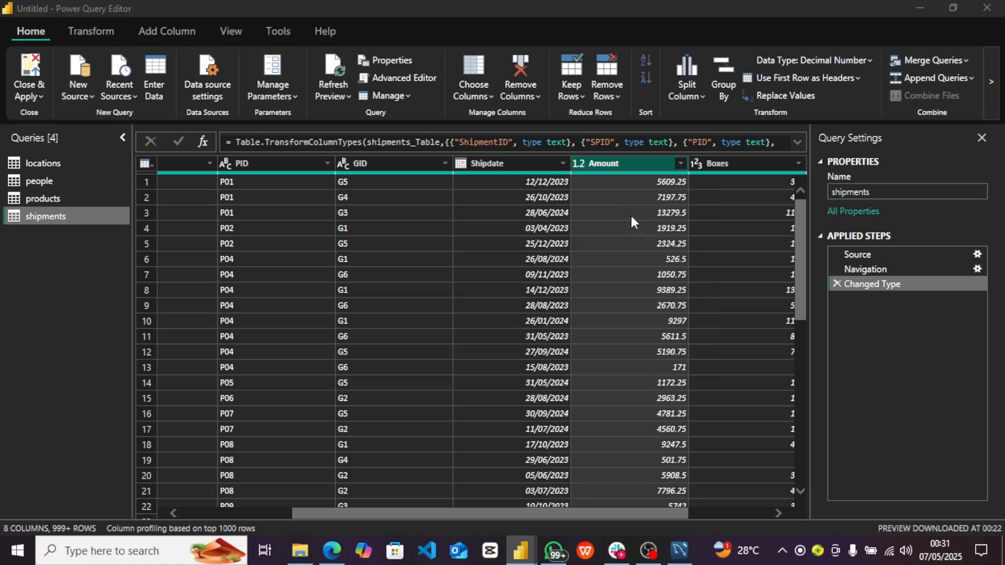
pyautogui.click(553, 306)
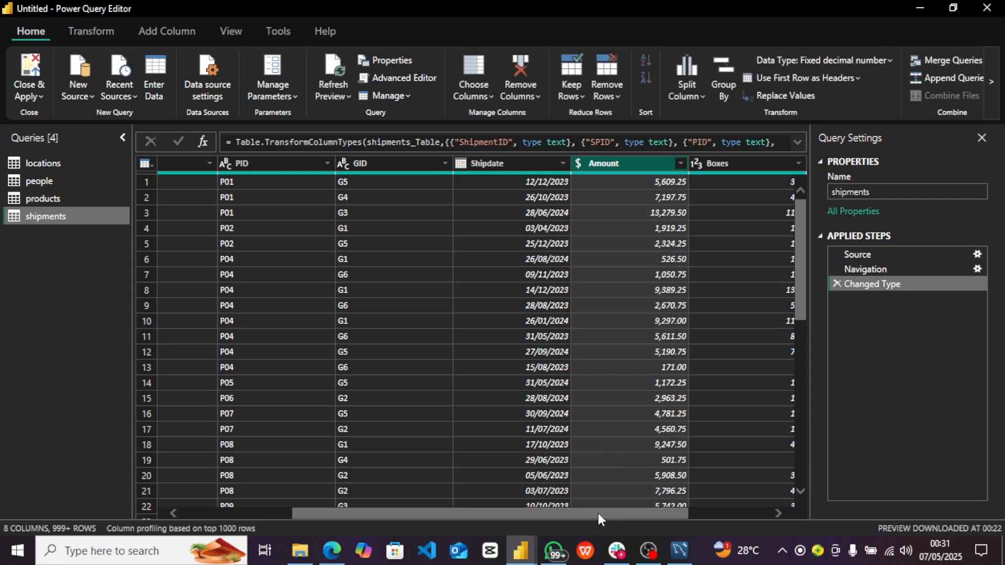
# Step: Change the Cost_per_box column of the products query to Fixed decimal number, replacing the current type conversion
pyautogui.moveTo(598, 513); pyautogui.dragTo(695, 517)
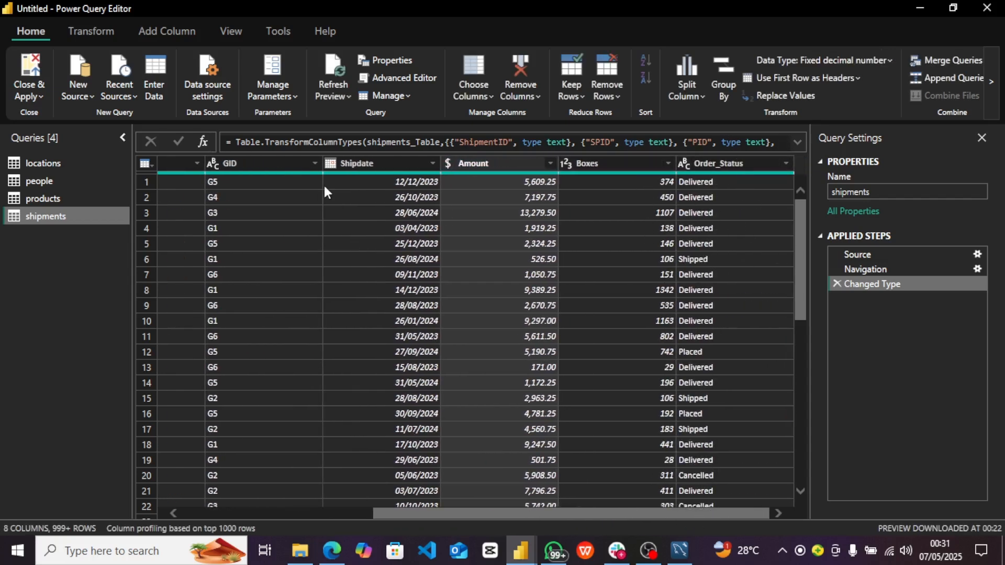
pyautogui.click(75, 197)
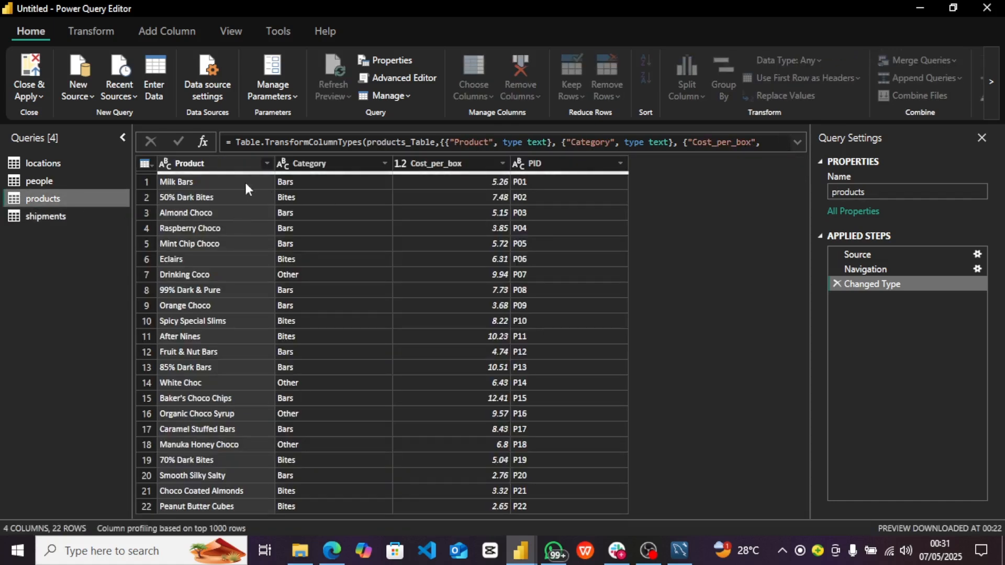
pyautogui.click(206, 166)
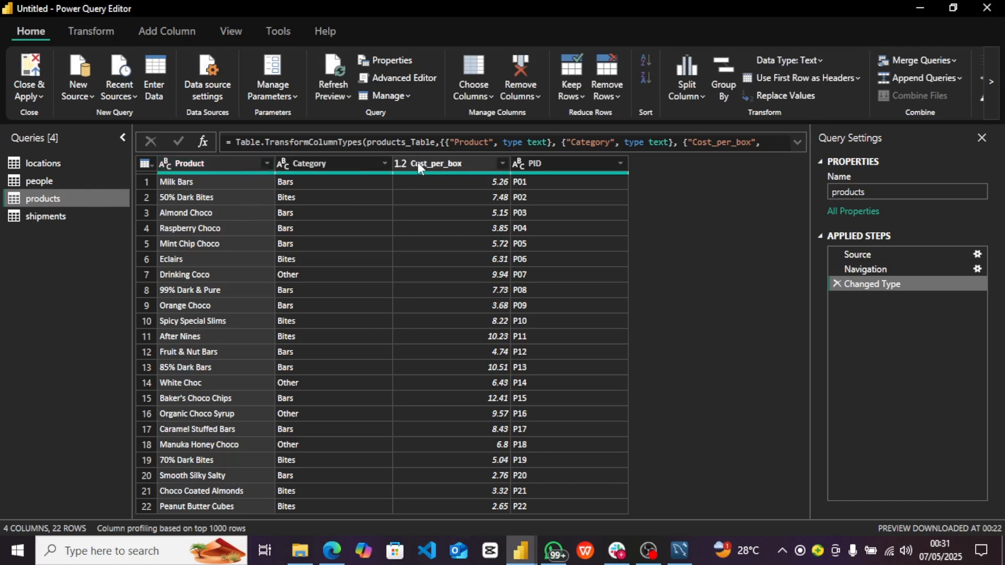
pyautogui.click(401, 162)
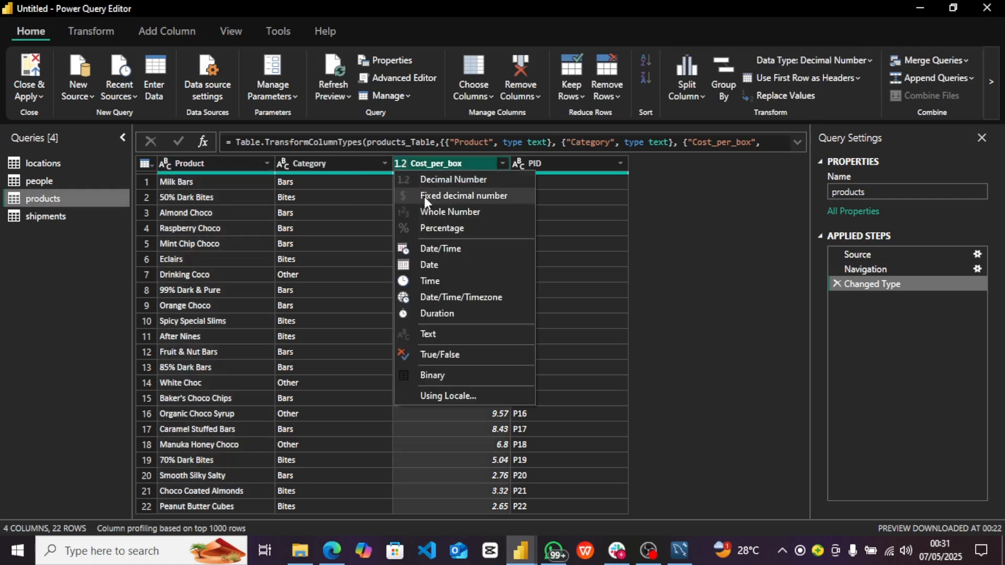
pyautogui.click(424, 196)
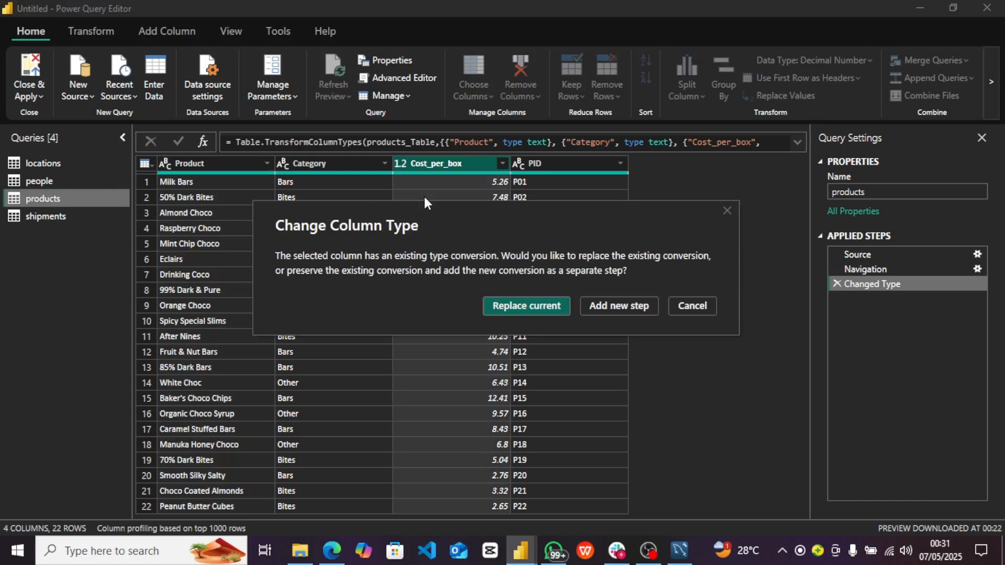
pyautogui.click(562, 308)
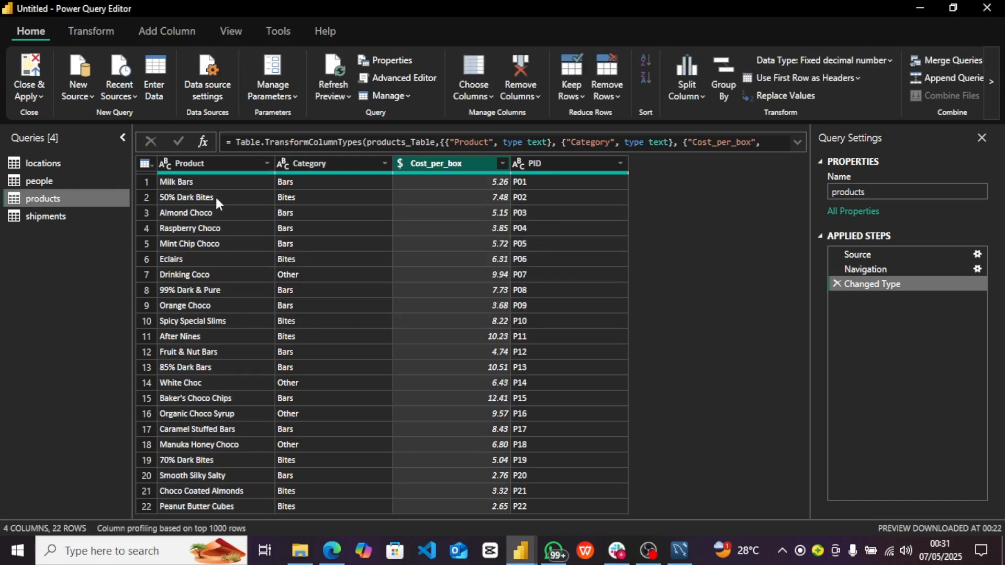
# Step: Check the people and locations queries, remove duplicates by ShipmentID from the shipments query, and apply the changes to the report
pyautogui.click(80, 181)
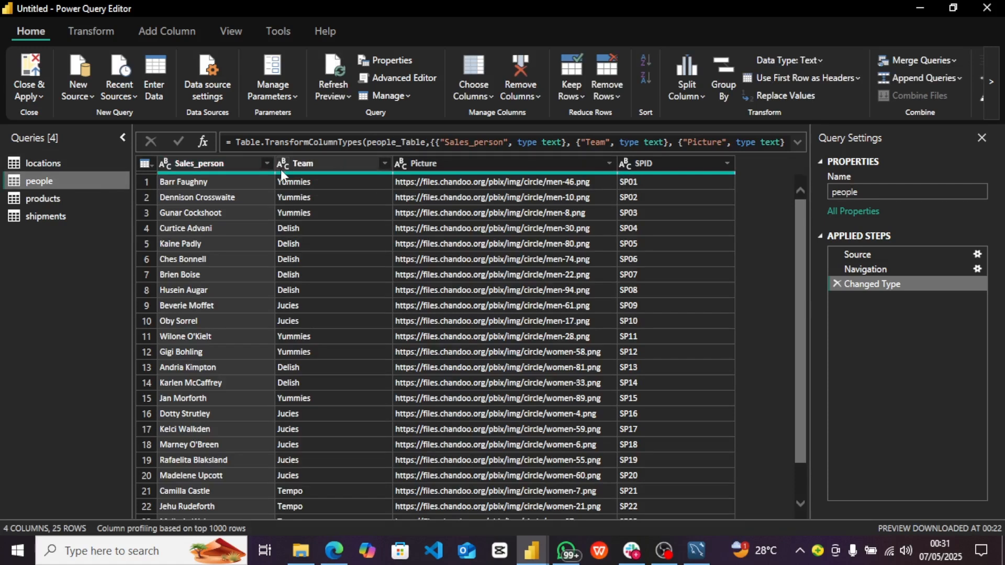
pyautogui.moveTo(136, 176)
pyautogui.click(67, 169)
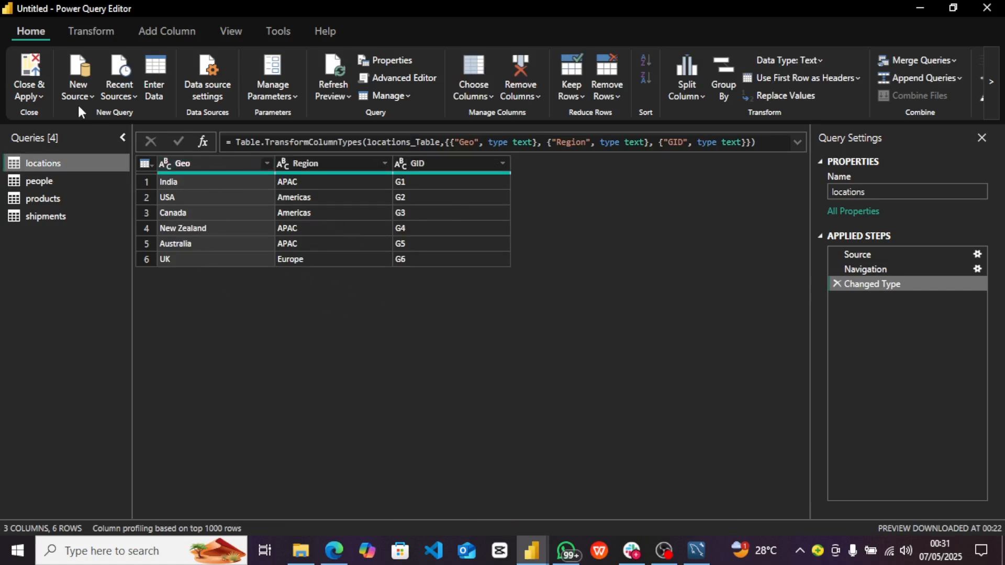
pyautogui.click(40, 218)
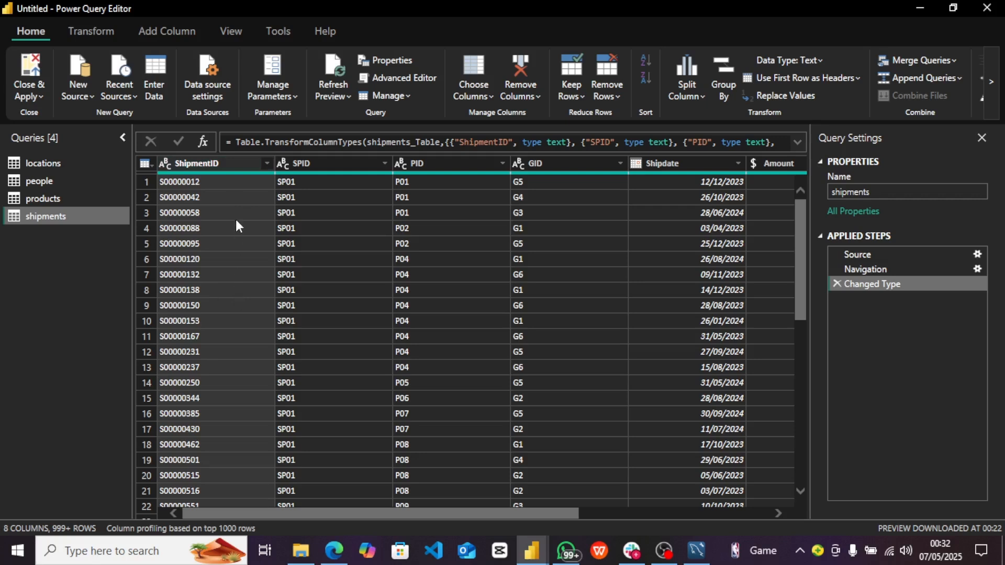
pyautogui.rightClick(221, 163)
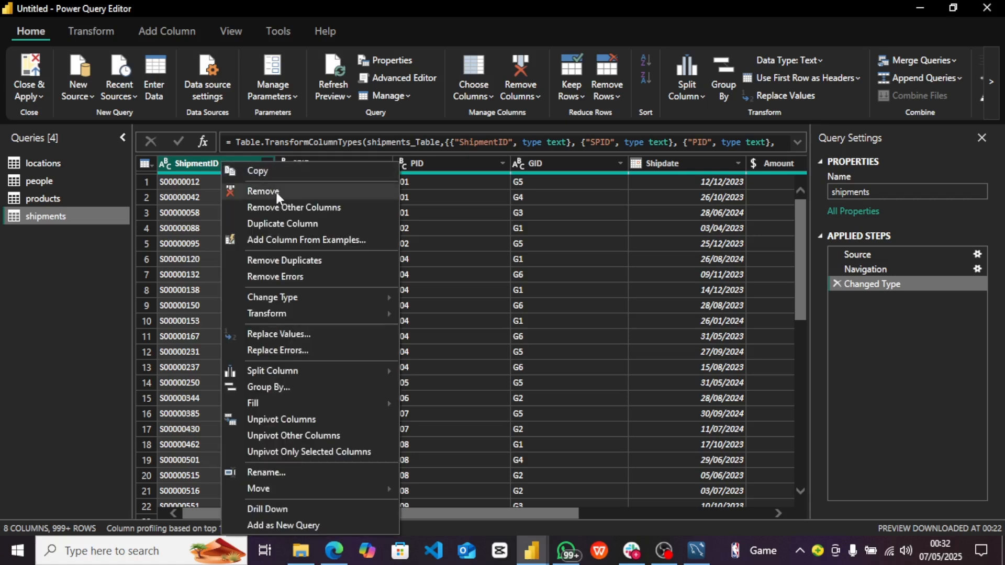
pyautogui.click(310, 258)
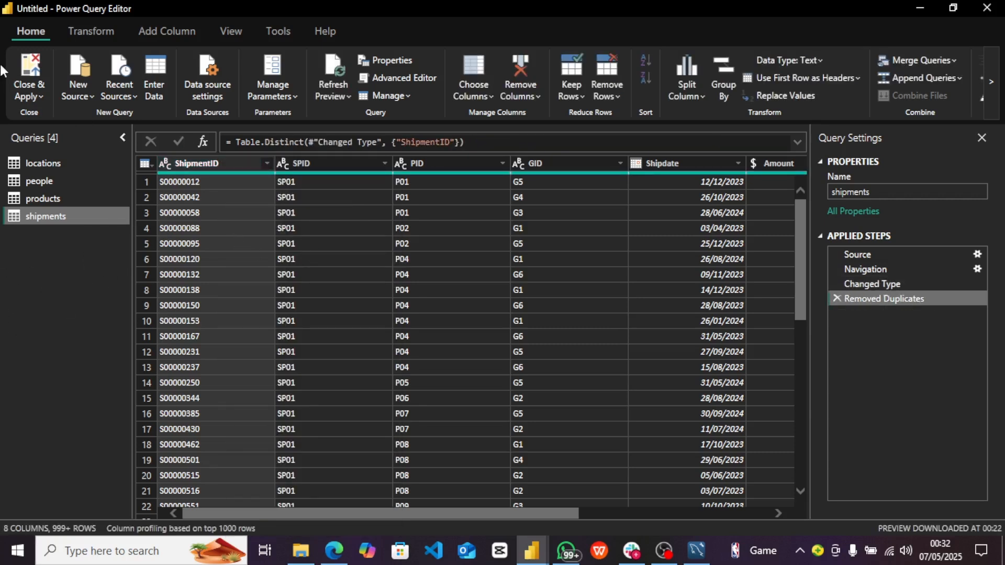
pyautogui.click(29, 66)
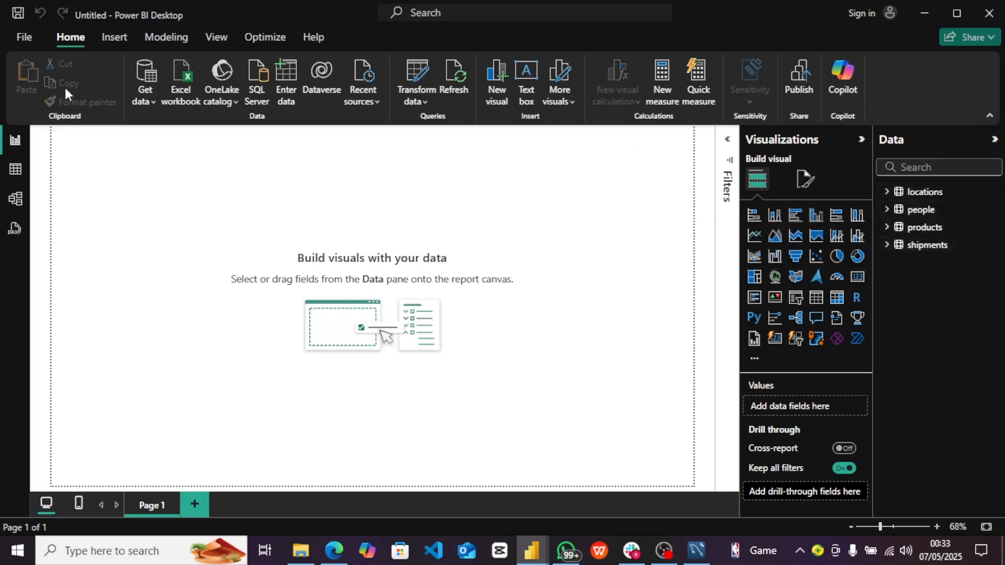
# Step: Widen the model diagram and rearrange its cards, moving shipments nearer to locations and products slightly up, with the zoom at 78%
pyautogui.click(17, 207)
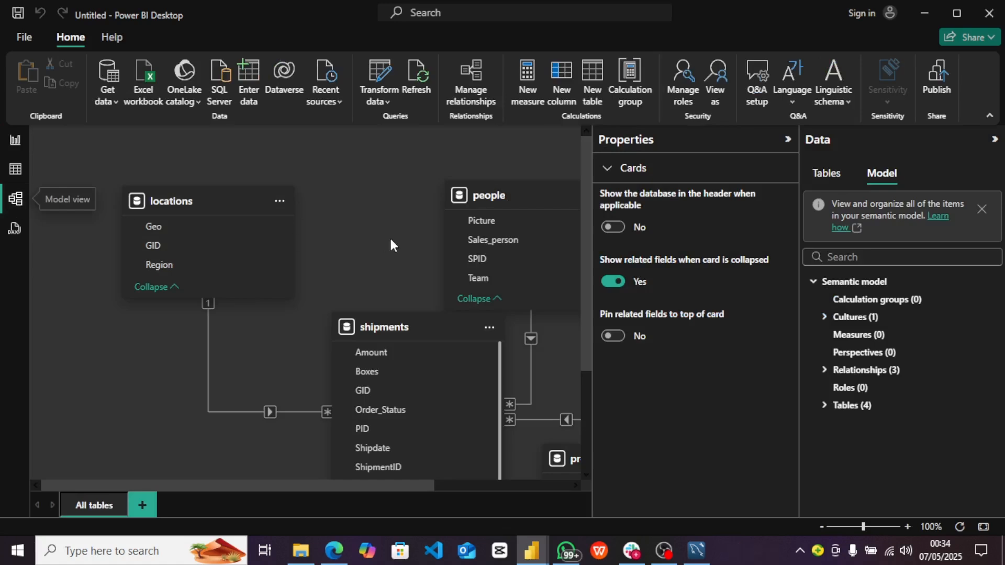
pyautogui.click(995, 140)
pyautogui.click(970, 141)
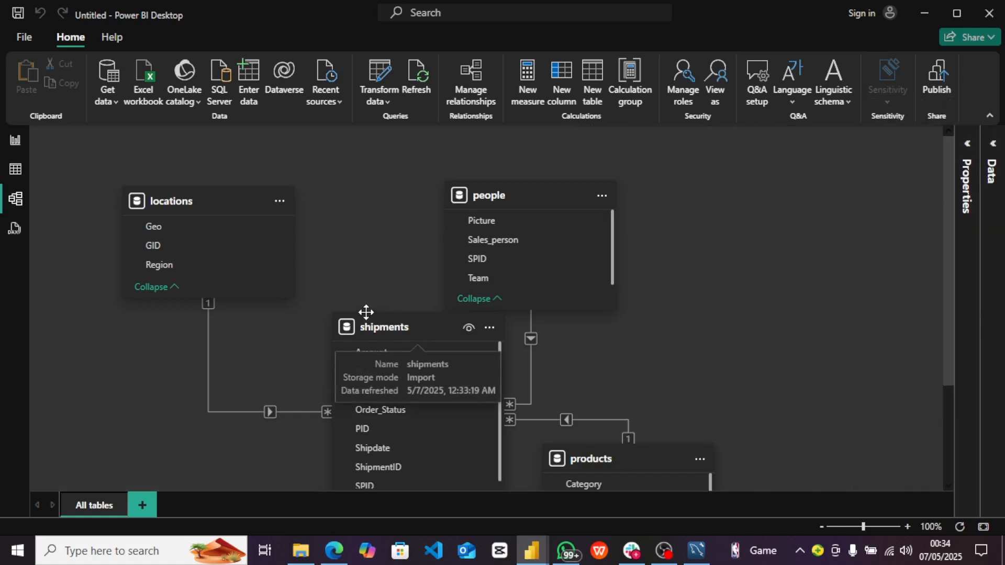
pyautogui.moveTo(379, 322); pyautogui.dragTo(376, 319)
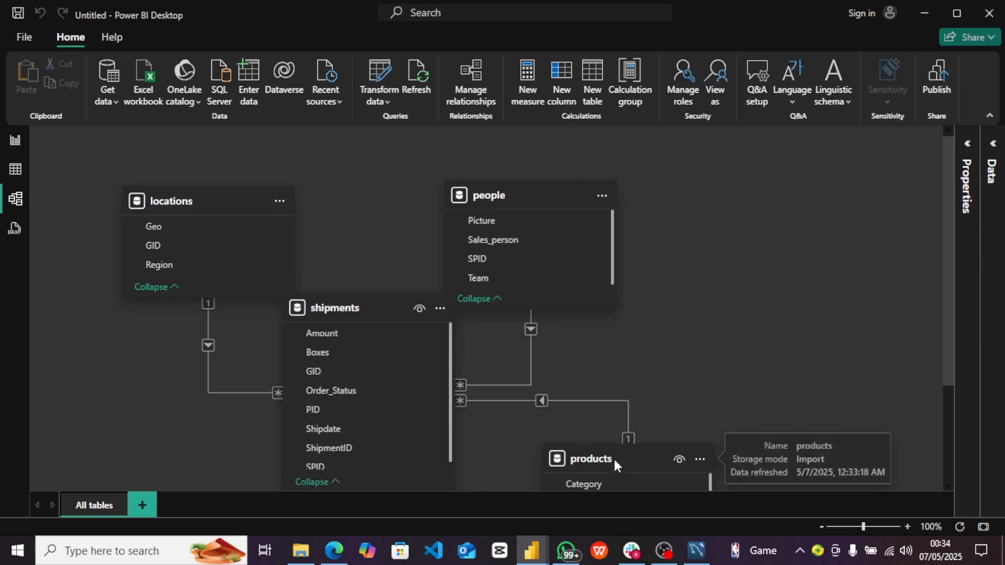
pyautogui.moveTo(615, 461); pyautogui.dragTo(620, 420)
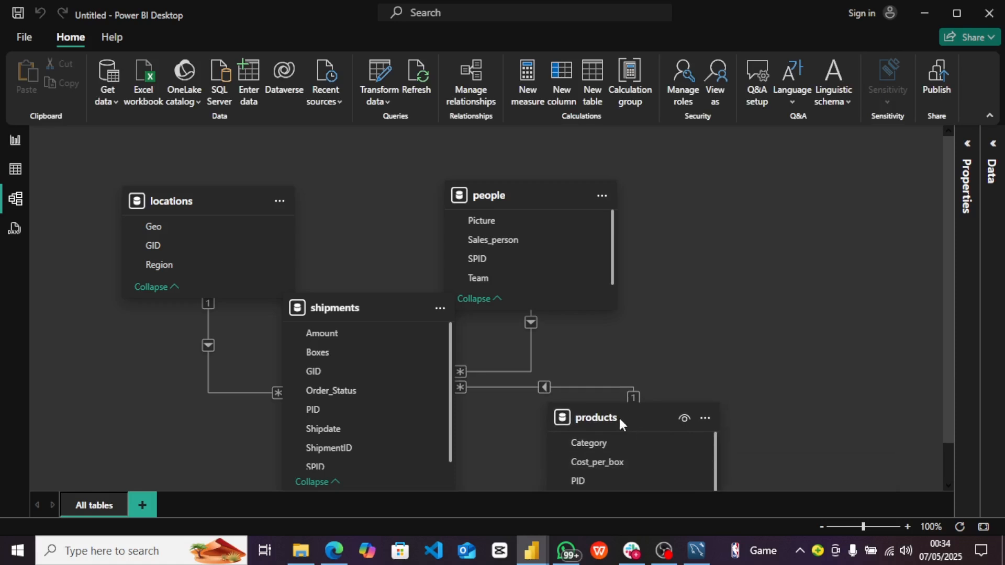
pyautogui.moveTo(861, 529); pyautogui.dragTo(856, 530)
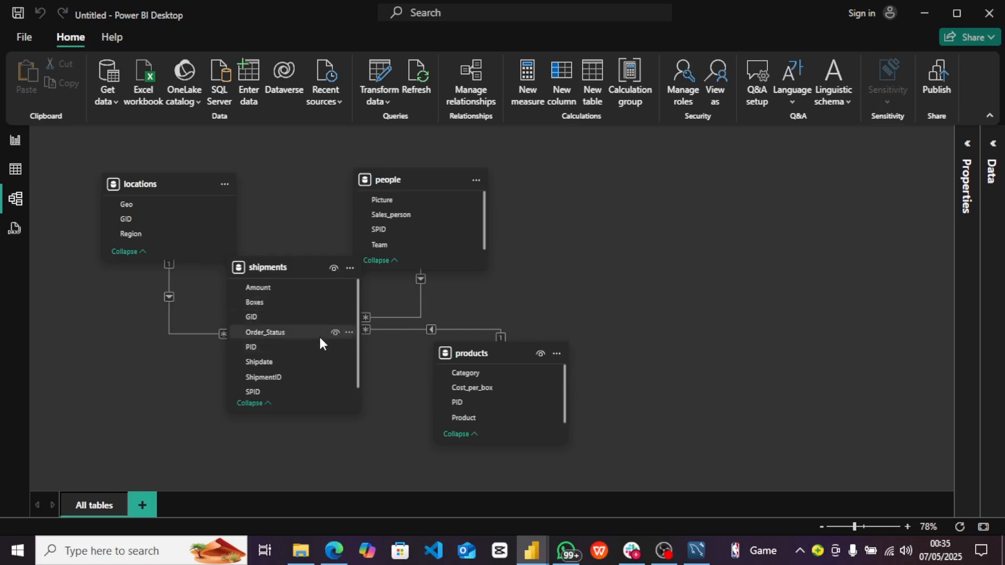
# Step: Delete the relationship between the shipments and products tables that links their PID columns
pyautogui.rightClick(447, 331)
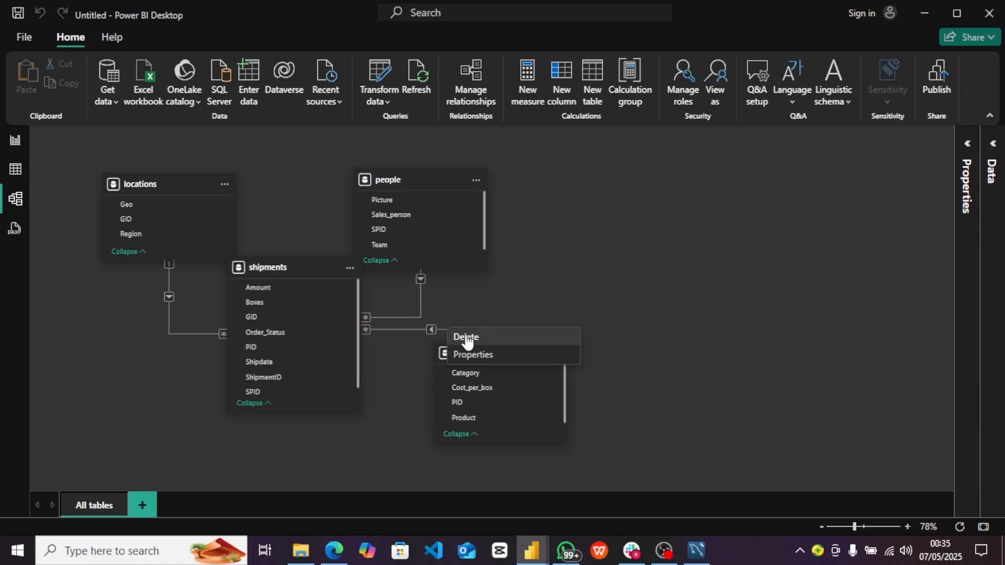
pyautogui.click(467, 337)
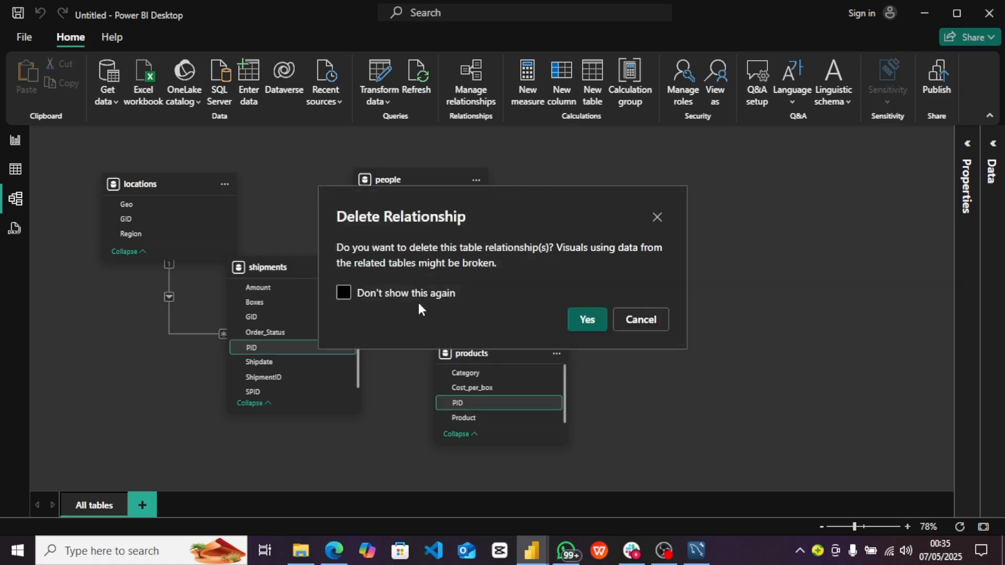
pyautogui.click(590, 320)
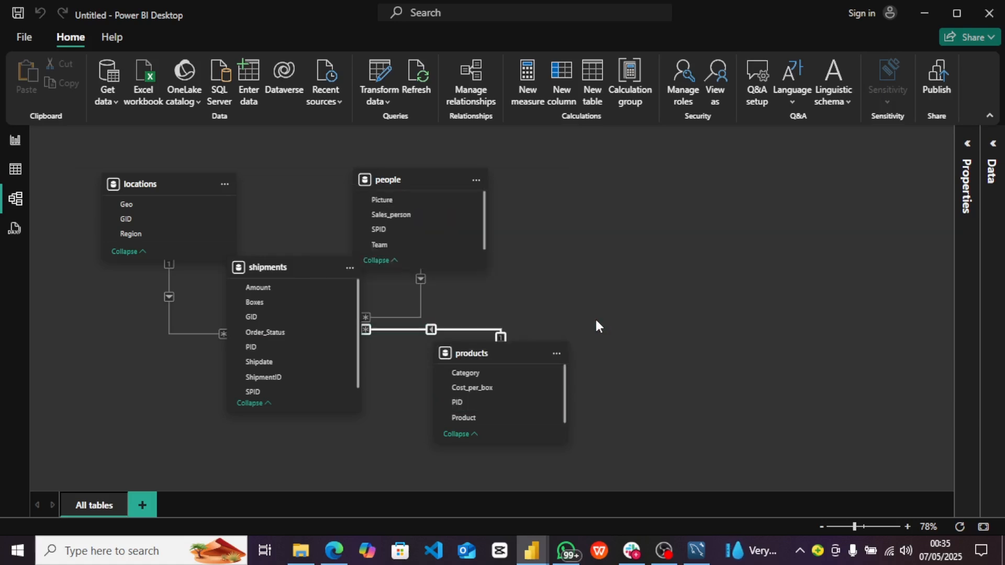
# Step: Delete the relationship between shipments and people and the one between shipments and locations
pyautogui.rightClick(421, 314)
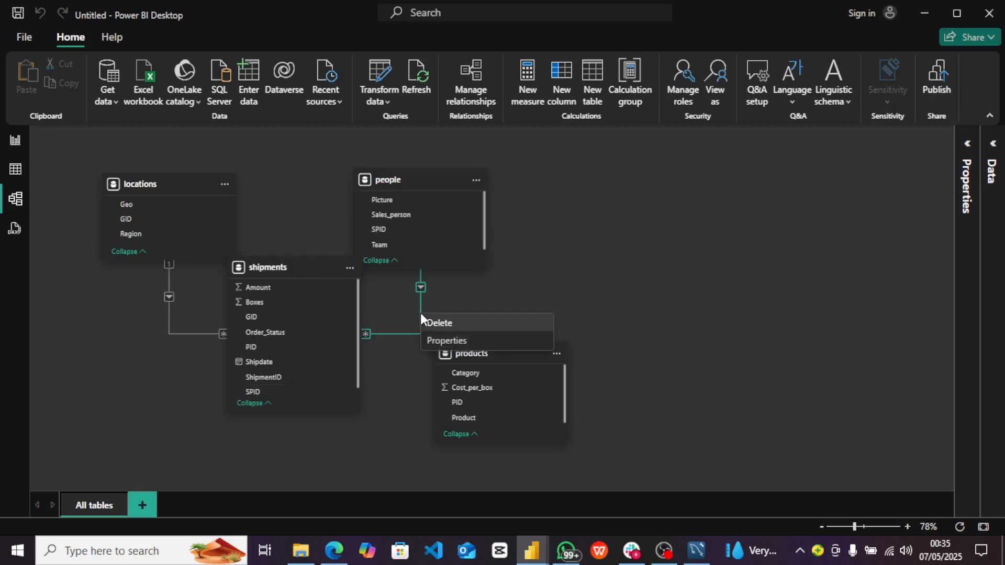
pyautogui.click(448, 327)
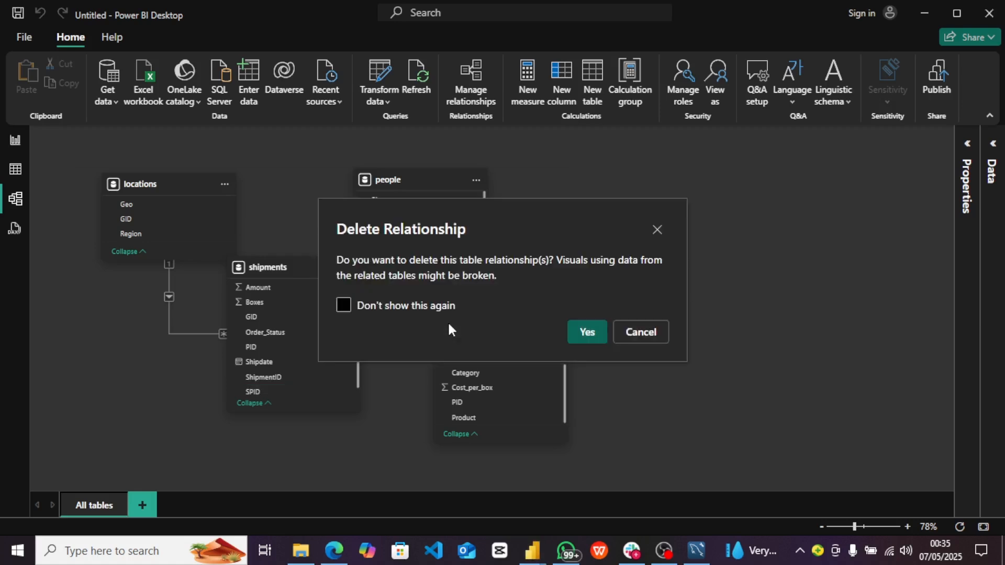
pyautogui.click(586, 331)
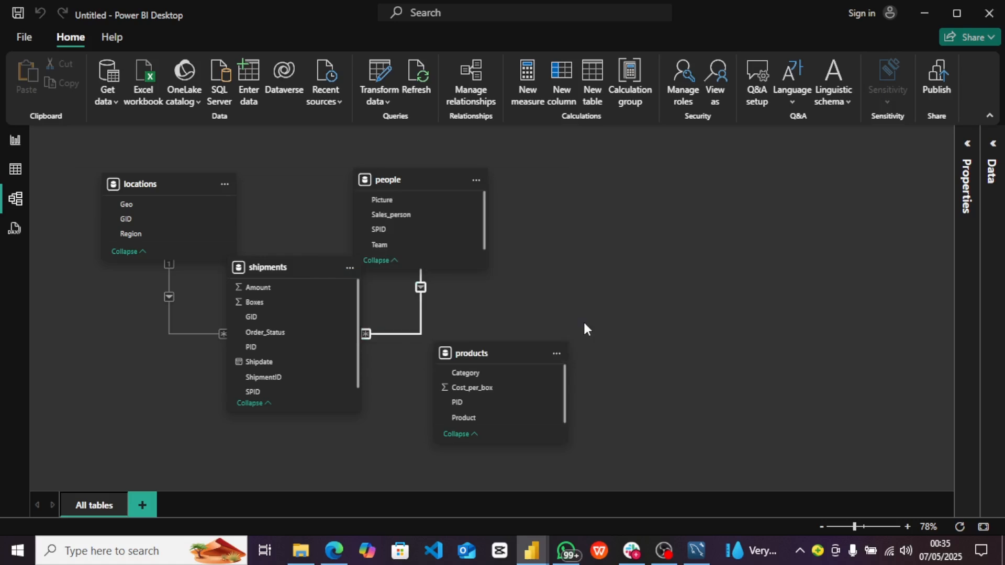
pyautogui.rightClick(168, 323)
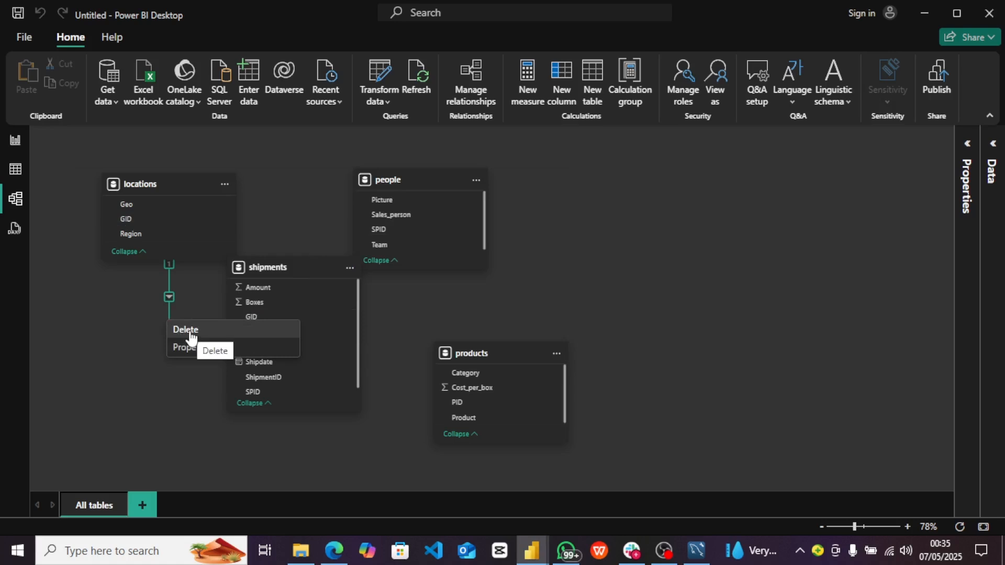
pyautogui.click(189, 332)
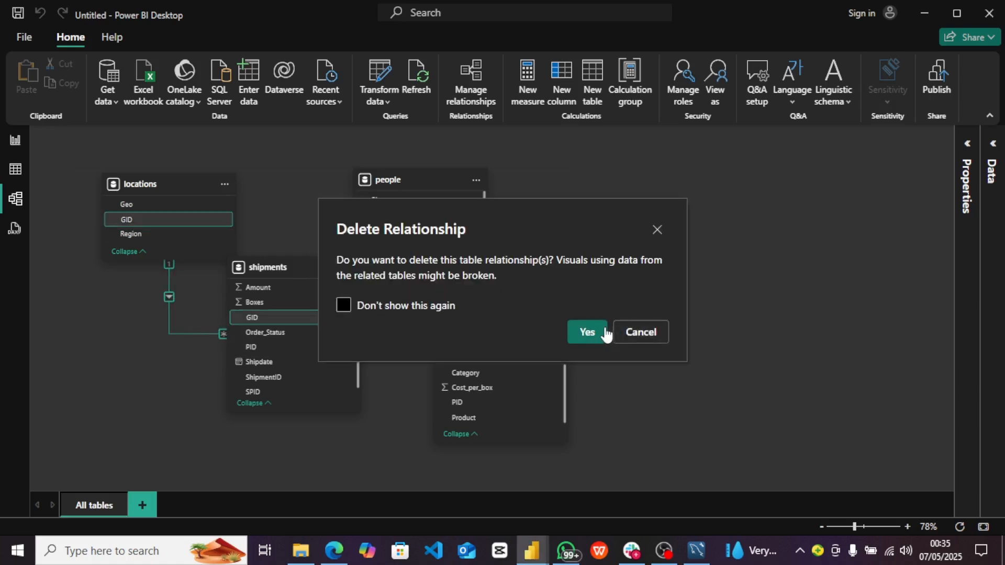
pyautogui.click(598, 334)
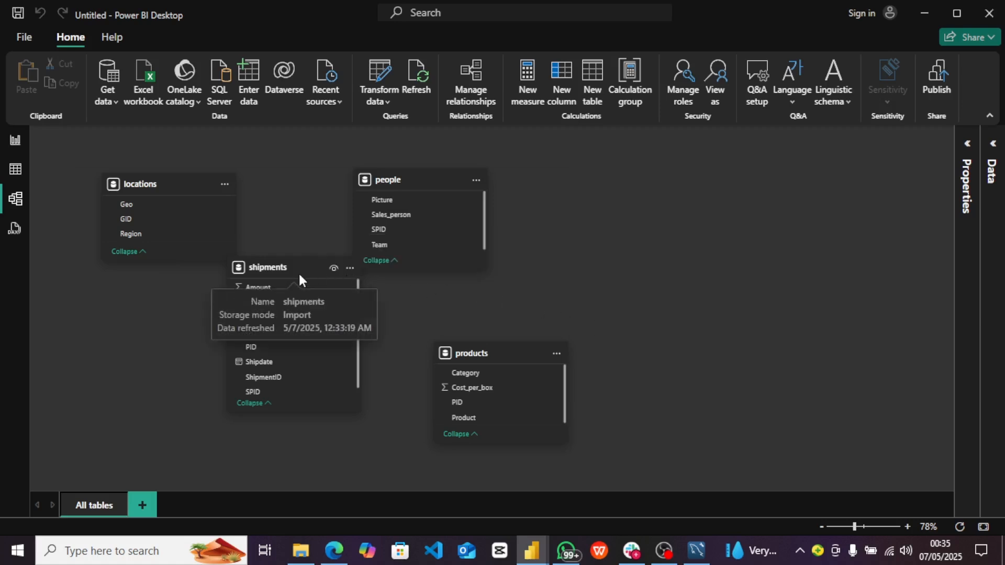
# Step: Shift the shipments card slightly down and products slightly up, and create an active many-to-one, single-direction relationship from shipments GID to locations GID
pyautogui.moveTo(297, 268)
pyautogui.mouseDown()
pyautogui.moveTo(305, 227)
pyautogui.moveTo(299, 280)
pyautogui.mouseUp()
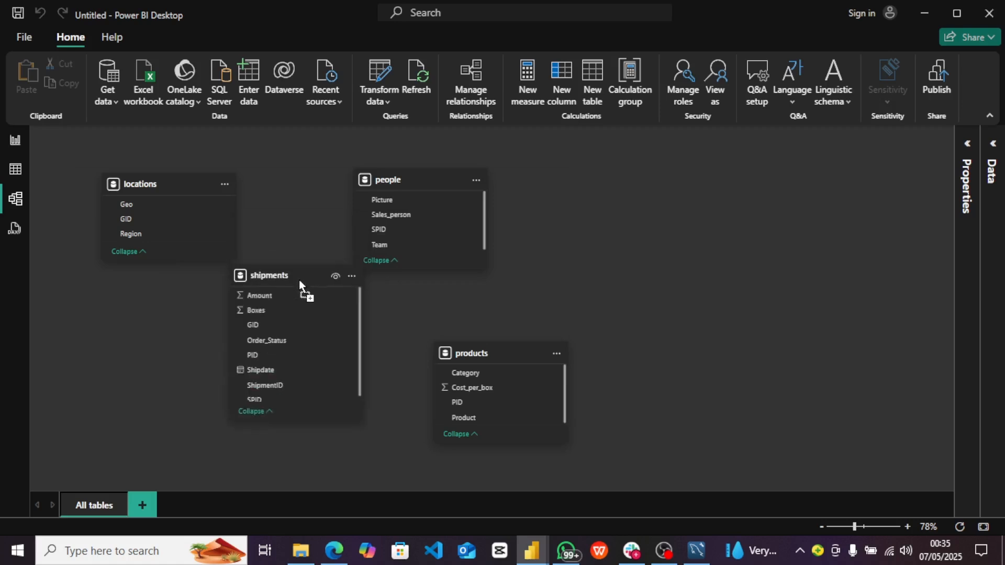
pyautogui.moveTo(503, 341)
pyautogui.mouseDown()
pyautogui.moveTo(494, 322)
pyautogui.moveTo(491, 330)
pyautogui.mouseUp()
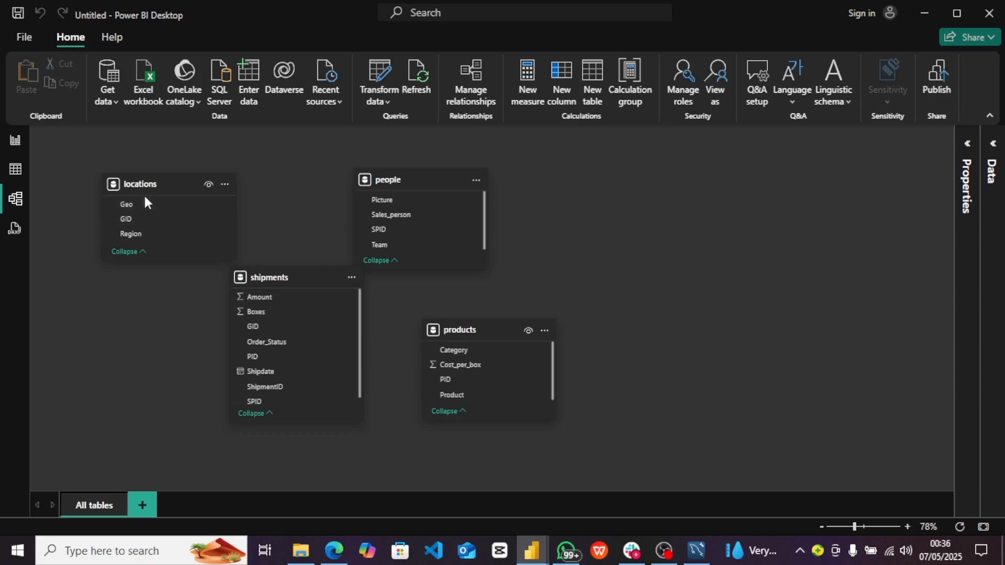
pyautogui.click(268, 325)
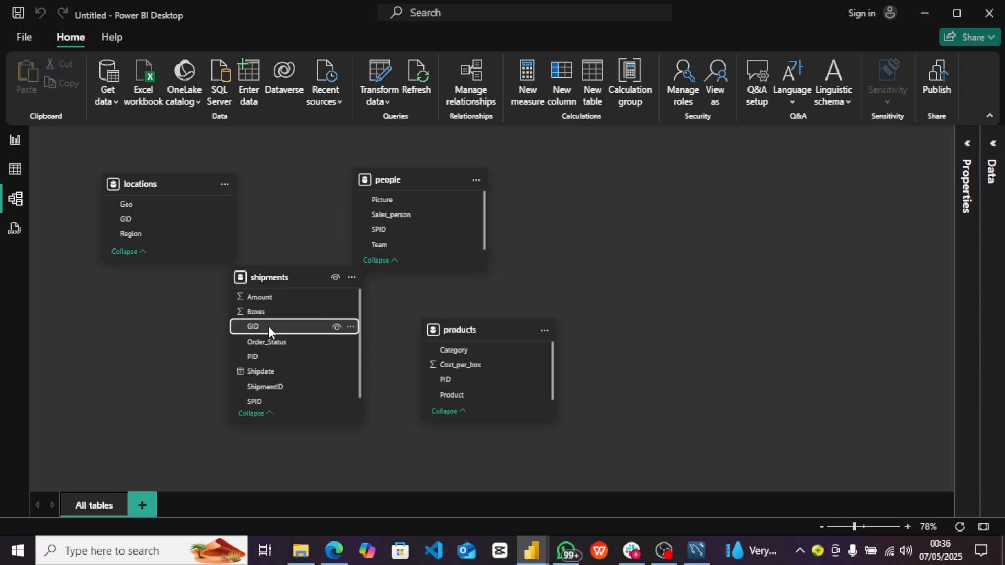
pyautogui.moveTo(268, 326); pyautogui.dragTo(143, 212)
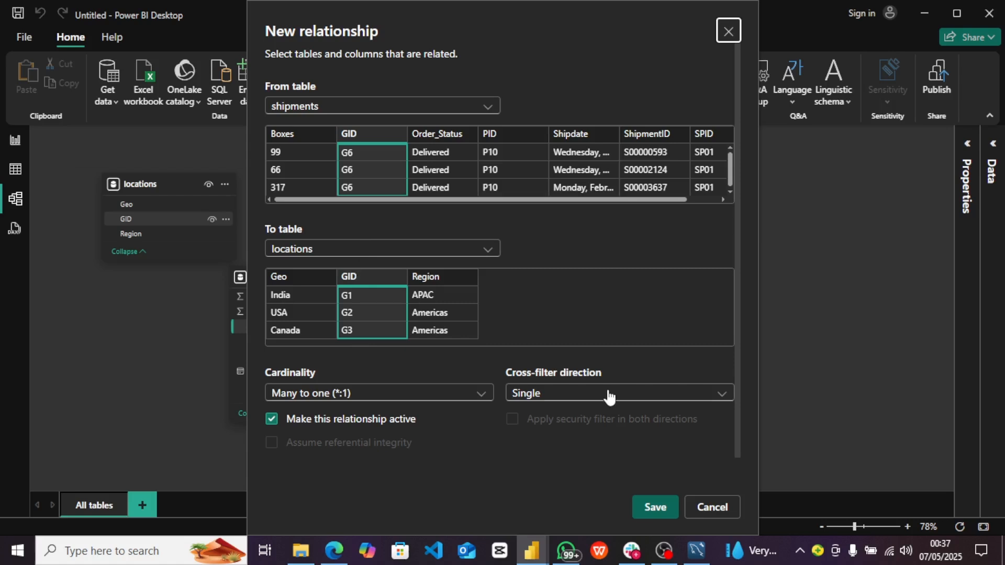
pyautogui.click(658, 507)
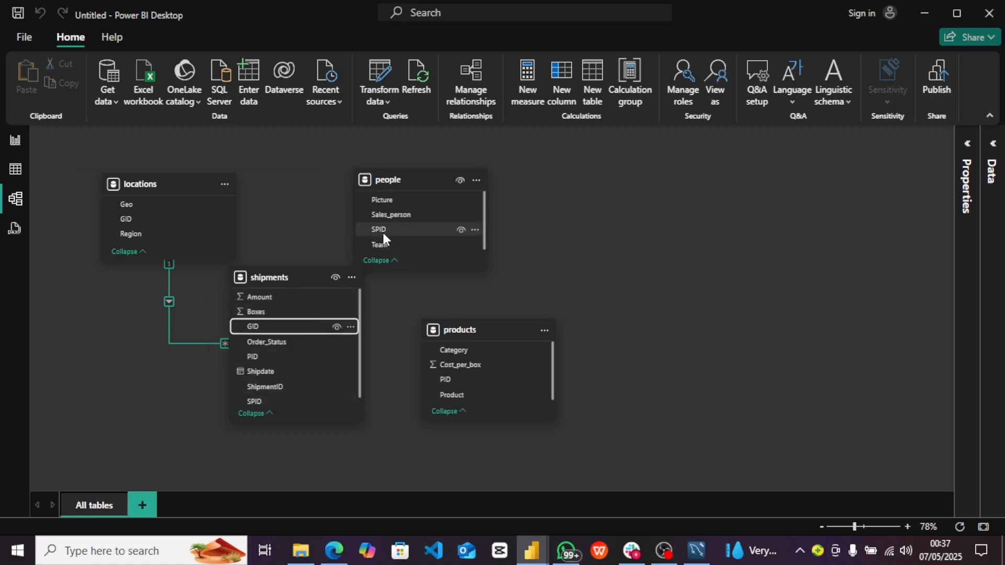
# Step: Create an active many-to-one relationship from shipments SPID to people SPID with single cross-filter direction
pyautogui.moveTo(382, 232)
pyautogui.mouseDown()
pyautogui.moveTo(301, 398)
pyautogui.moveTo(399, 230)
pyautogui.mouseUp()
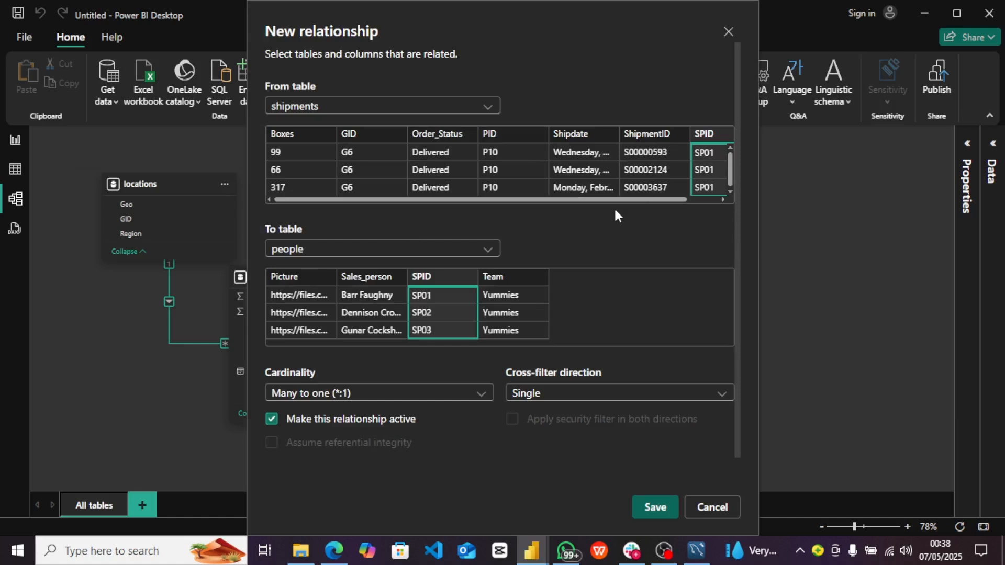
pyautogui.moveTo(614, 199); pyautogui.dragTo(653, 197)
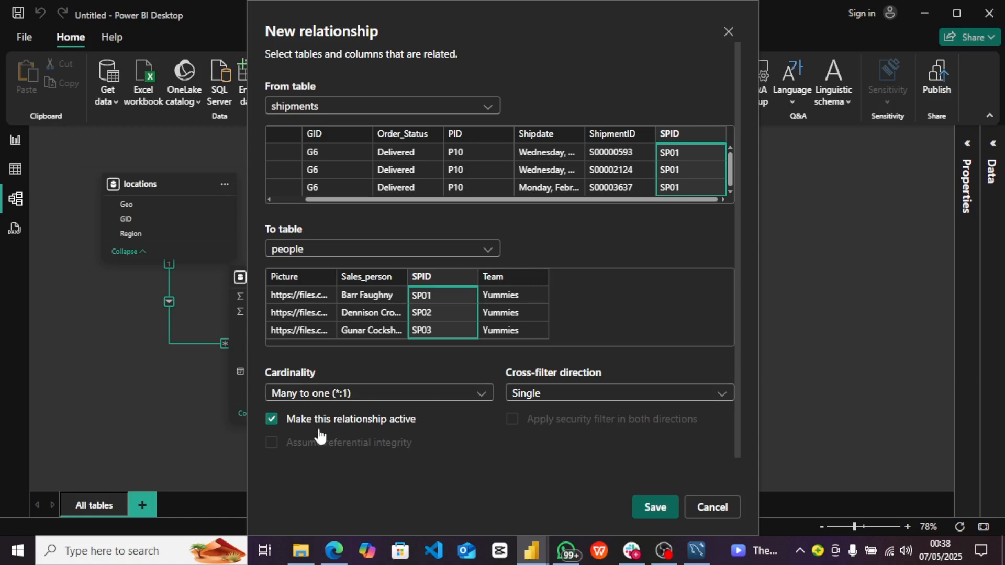
pyautogui.click(649, 505)
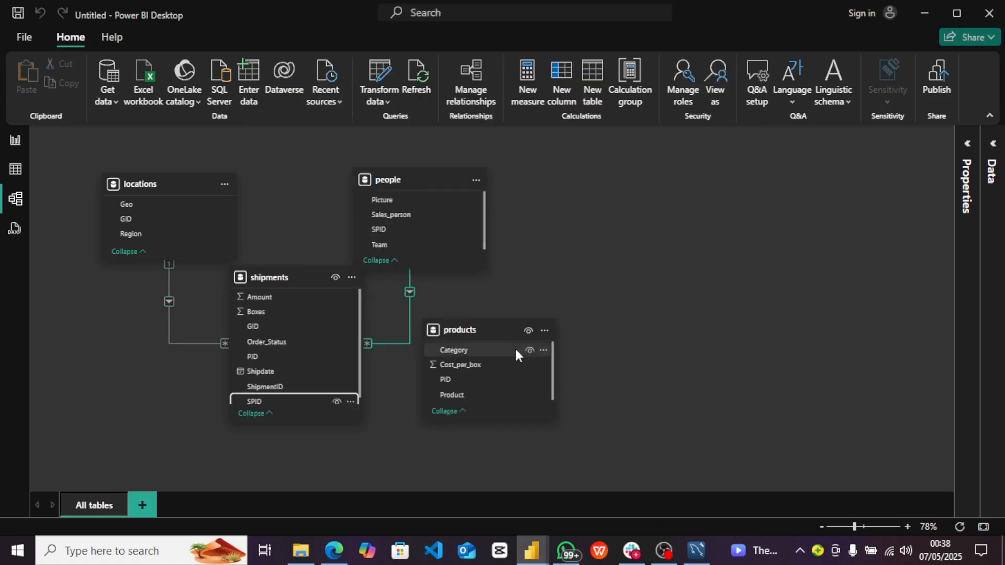
# Step: Create an active many-to-one relationship from shipments PID to products PID with single cross-filter direction
pyautogui.click(309, 358)
pyautogui.moveTo(309, 358); pyautogui.dragTo(480, 377)
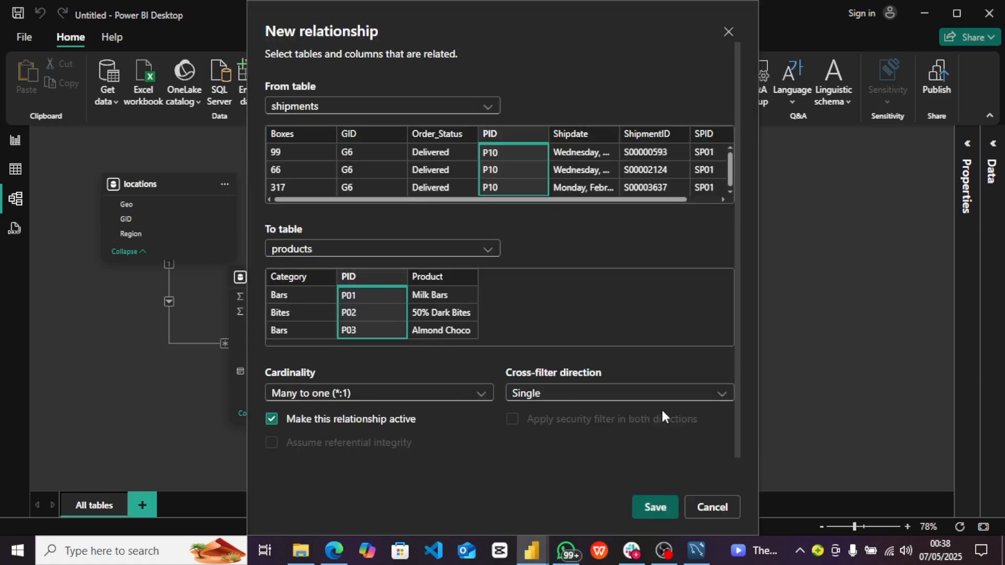
pyautogui.click(649, 506)
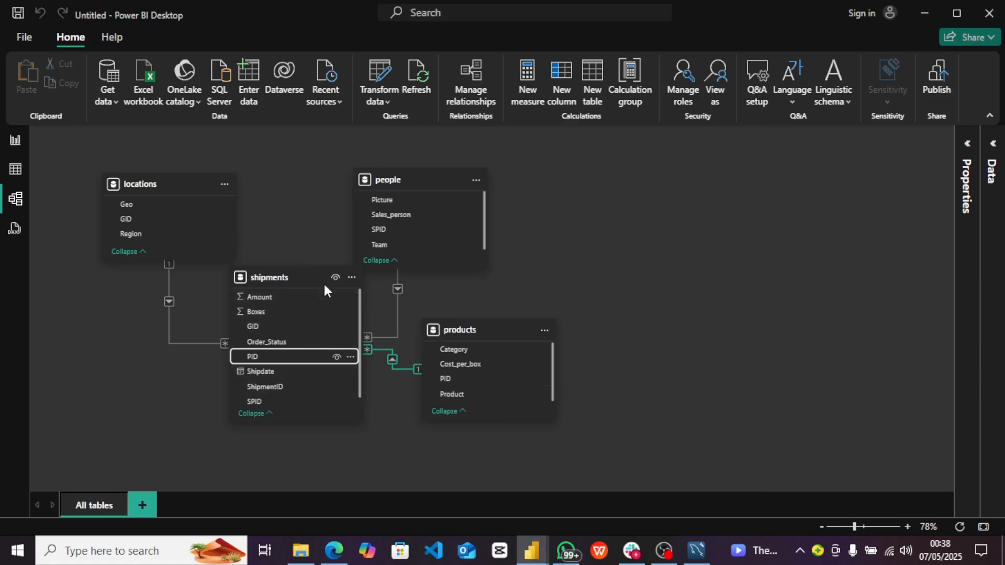
# Step: Space out the model diagram by moving the shipments card slightly right and the people and products cards further right
pyautogui.moveTo(313, 274); pyautogui.dragTo(320, 272)
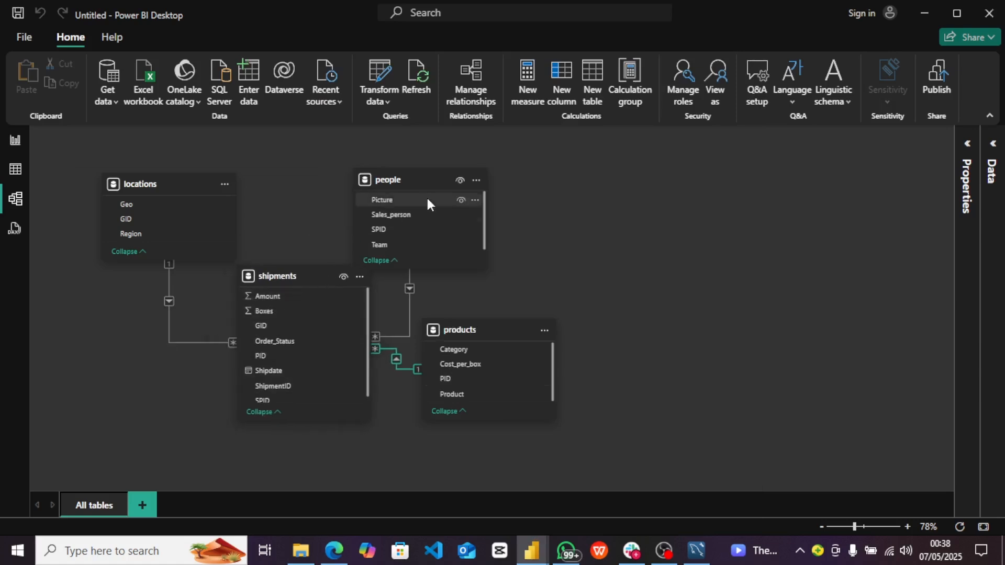
pyautogui.moveTo(421, 184); pyautogui.dragTo(479, 157)
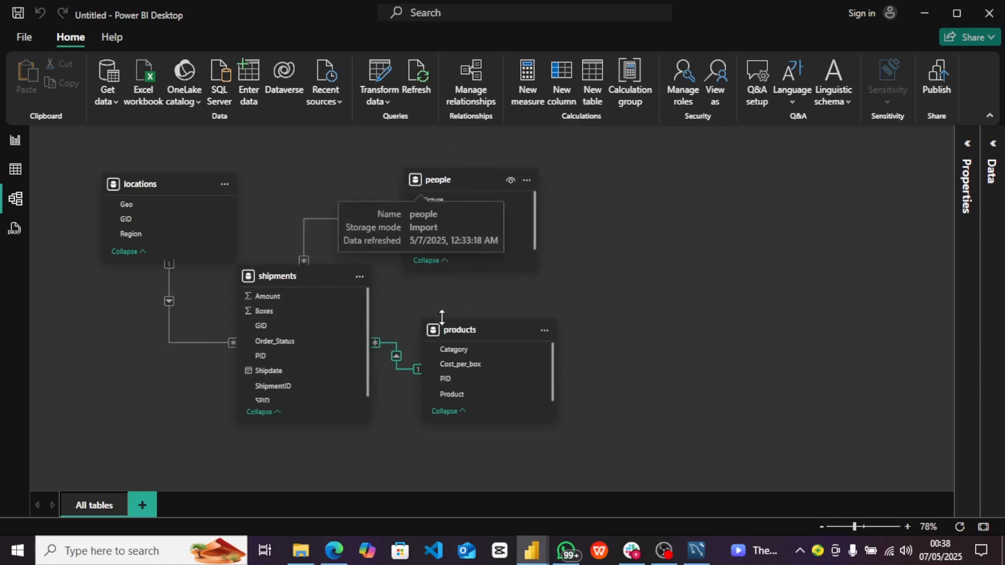
pyautogui.moveTo(465, 325); pyautogui.dragTo(517, 317)
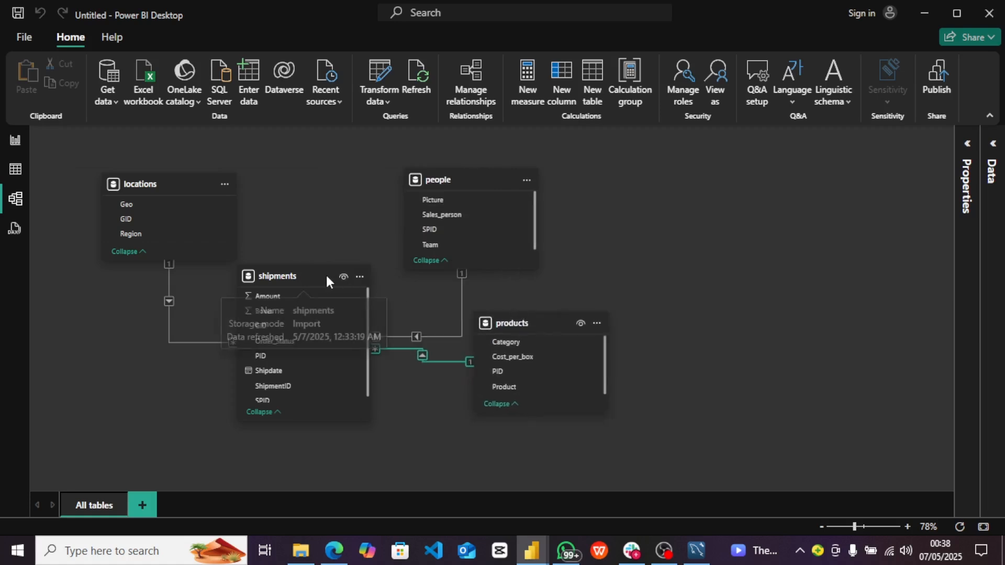